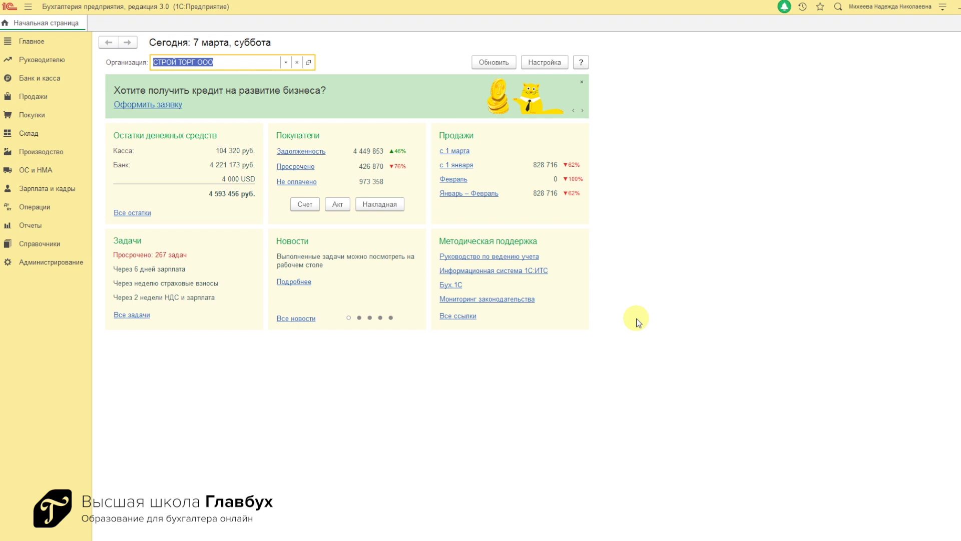
Step: Open the insurance contributions section (Страховые взносы) of the organization's tax and report settings
{"action": "left_click", "coordinate": [31, 44]}
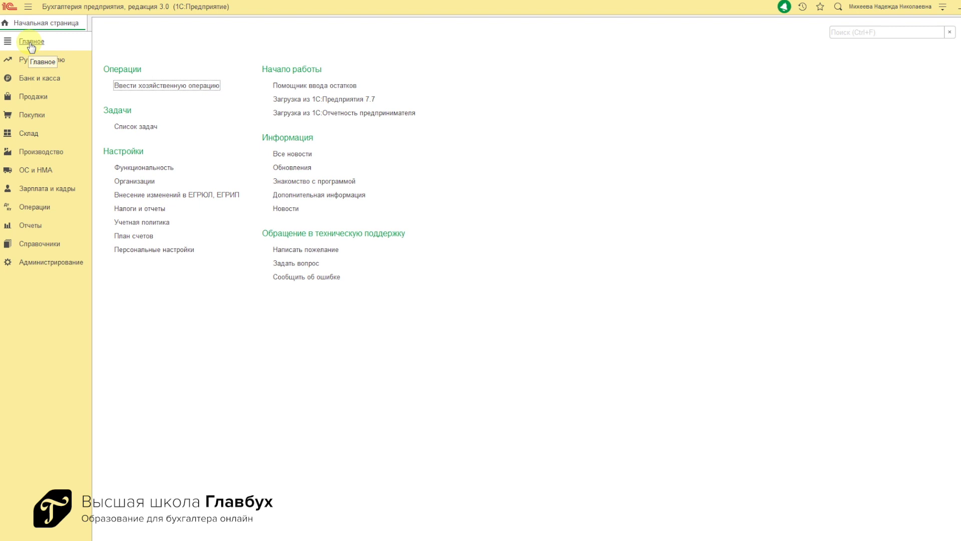
{"action": "left_click", "coordinate": [150, 209]}
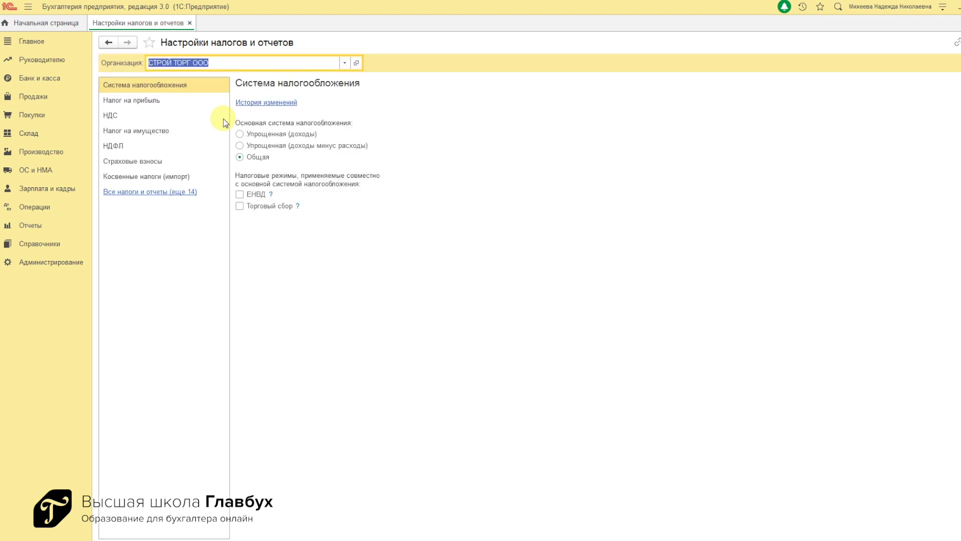
{"action": "left_click", "coordinate": [128, 162]}
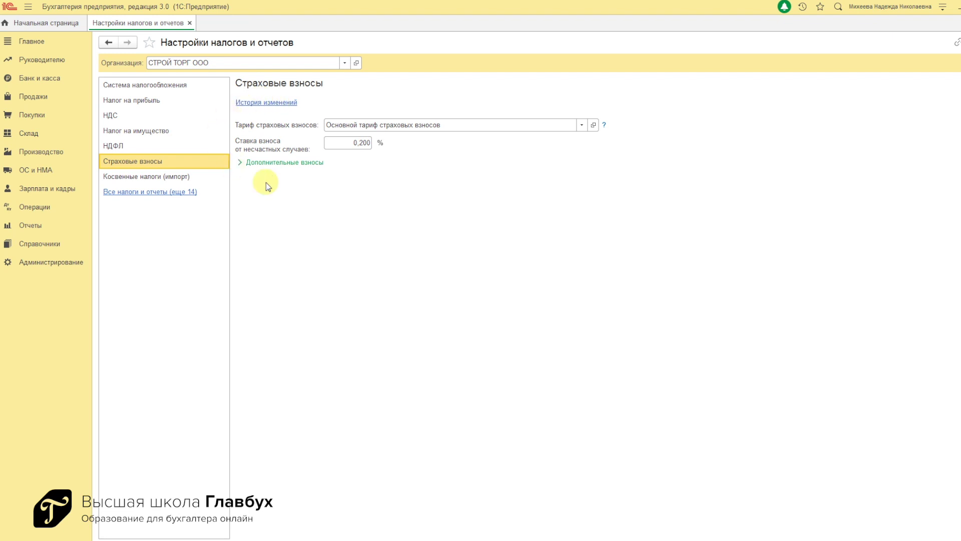
Step: Examine the rates of the main insurance contribution tariff for the period from 01.01.2015, including the ПФР and ФСС values
{"action": "left_click", "coordinate": [593, 124]}
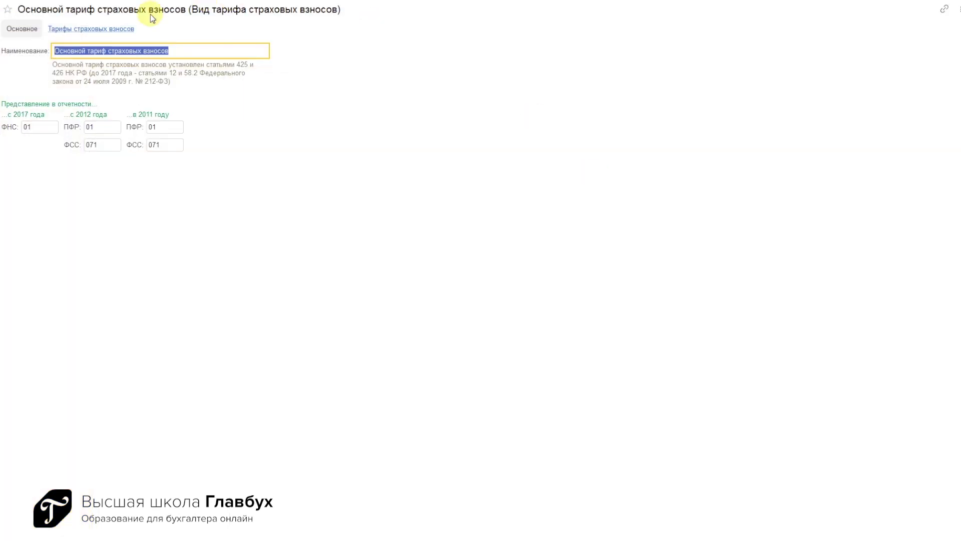
{"action": "left_click", "coordinate": [131, 32]}
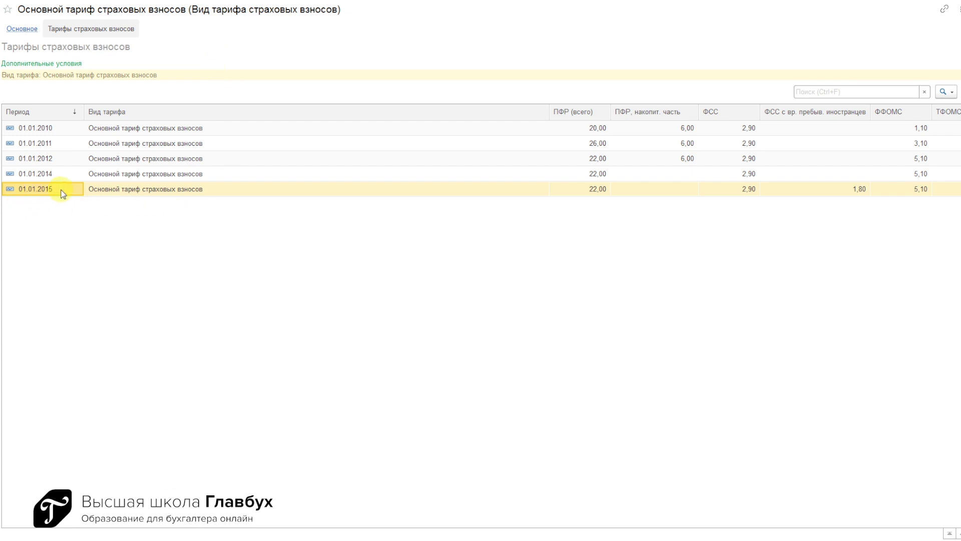
{"action": "left_click", "coordinate": [583, 193]}
{"action": "left_click", "coordinate": [745, 192]}
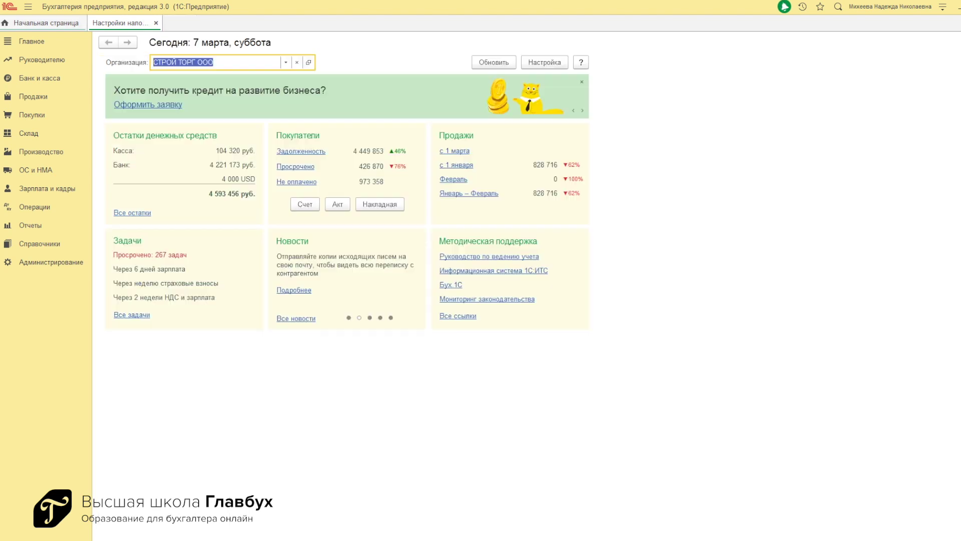
Step: Open the "Оплата по окладу" accrual from the list of accruals in the payroll settings
{"action": "left_click", "coordinate": [42, 193]}
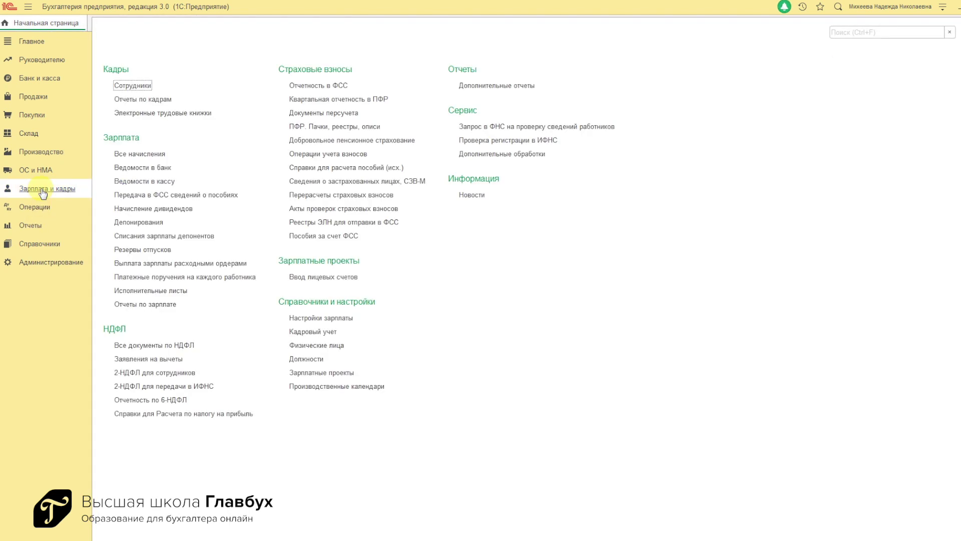
{"action": "left_click", "coordinate": [323, 319]}
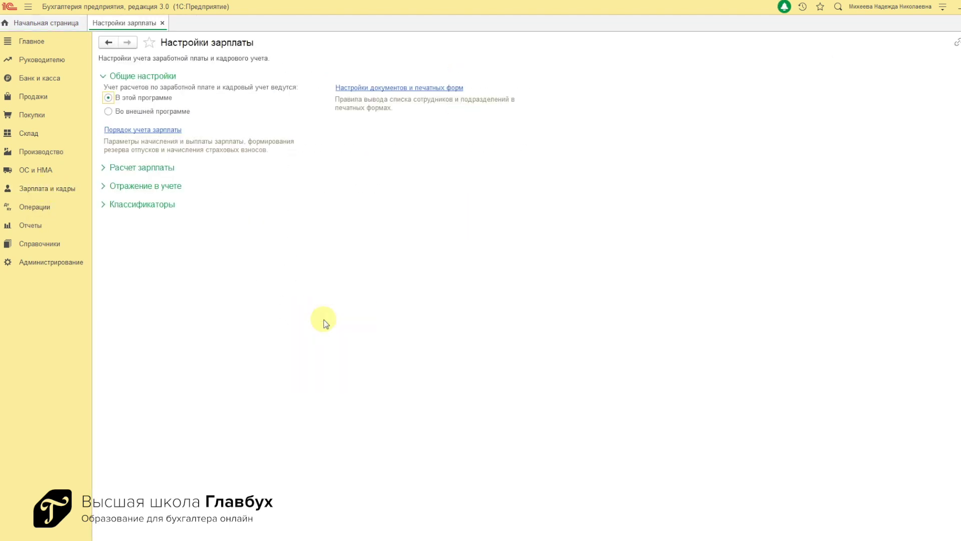
{"action": "left_click", "coordinate": [158, 169]}
{"action": "left_click", "coordinate": [353, 179]}
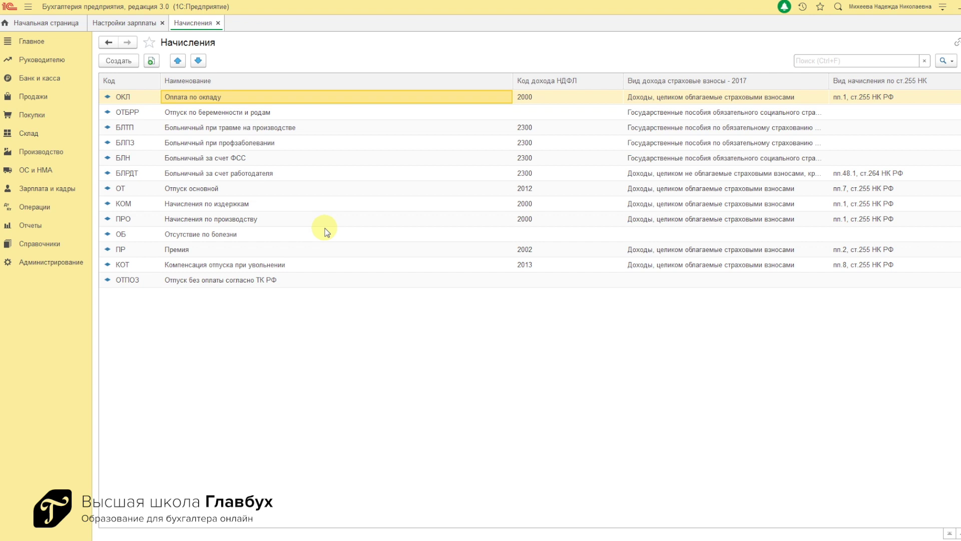
{"action": "double_click", "coordinate": [236, 98]}
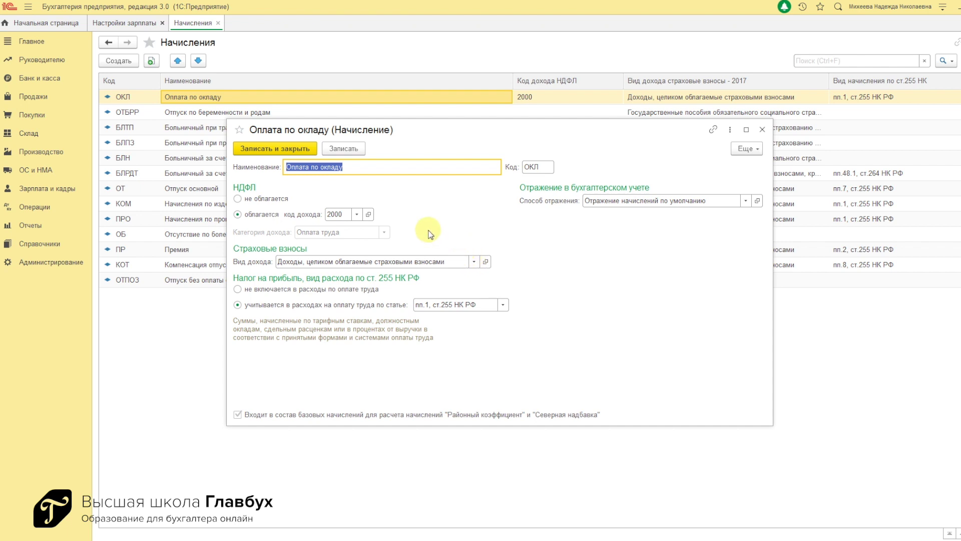
Step: Review the full list of income types for insurance contributions without changing the accrual, and close the accrual and payroll settings
{"action": "left_click", "coordinate": [475, 262]}
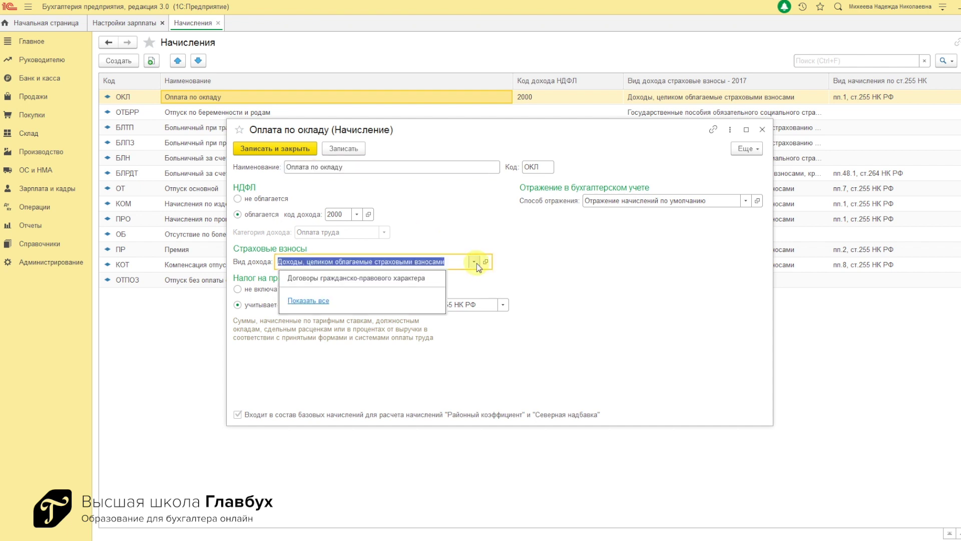
{"action": "left_click", "coordinate": [309, 302]}
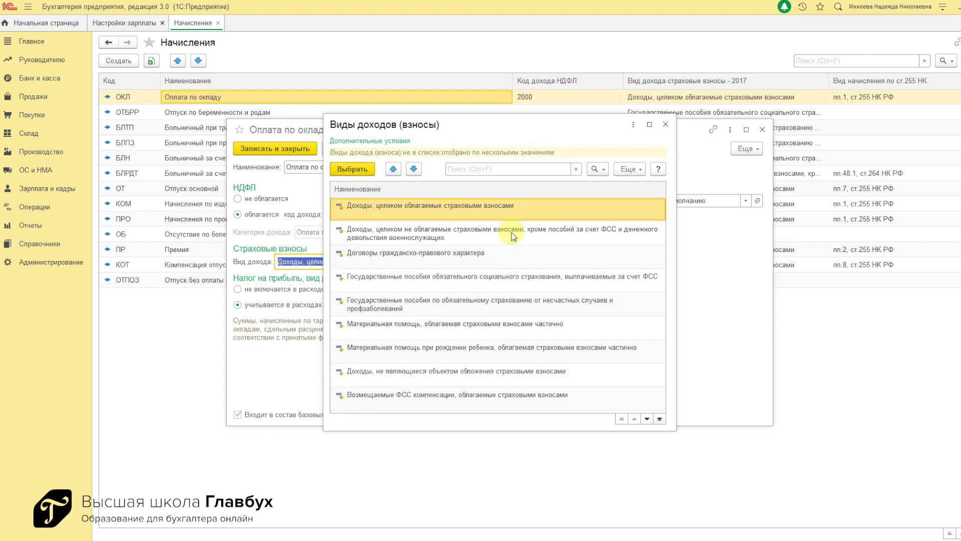
{"action": "left_click", "coordinate": [507, 235]}
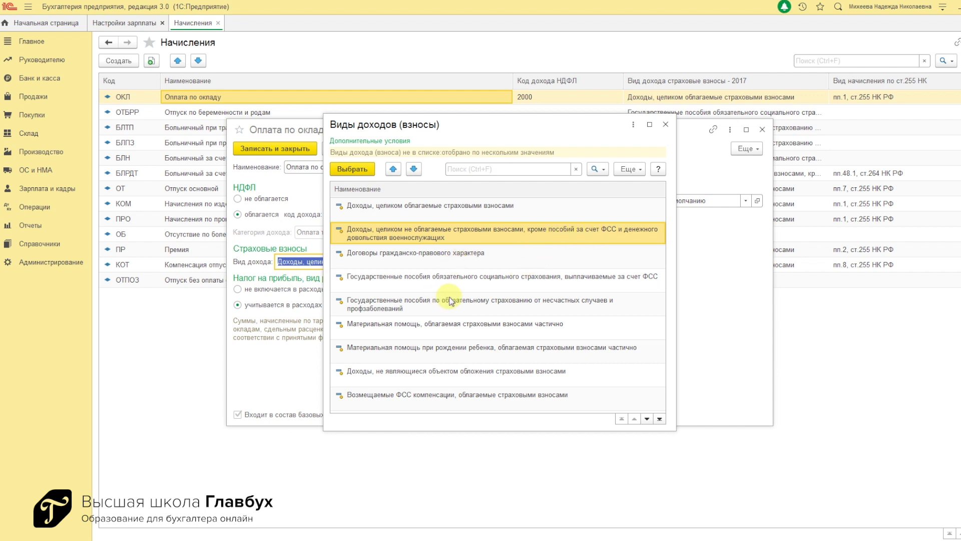
{"action": "left_click", "coordinate": [466, 259]}
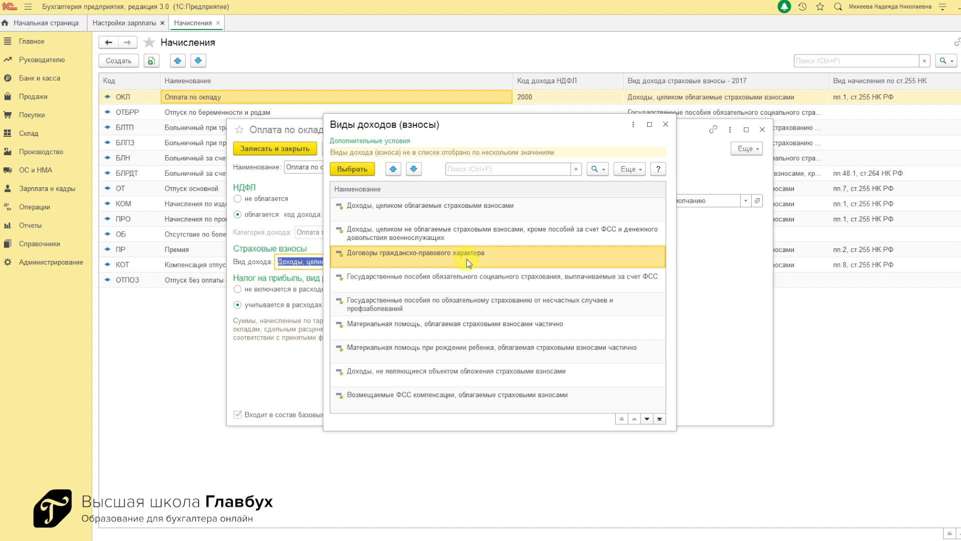
{"action": "scroll", "coordinate": [475, 347], "scroll_direction": "down", "scroll_amount": 5}
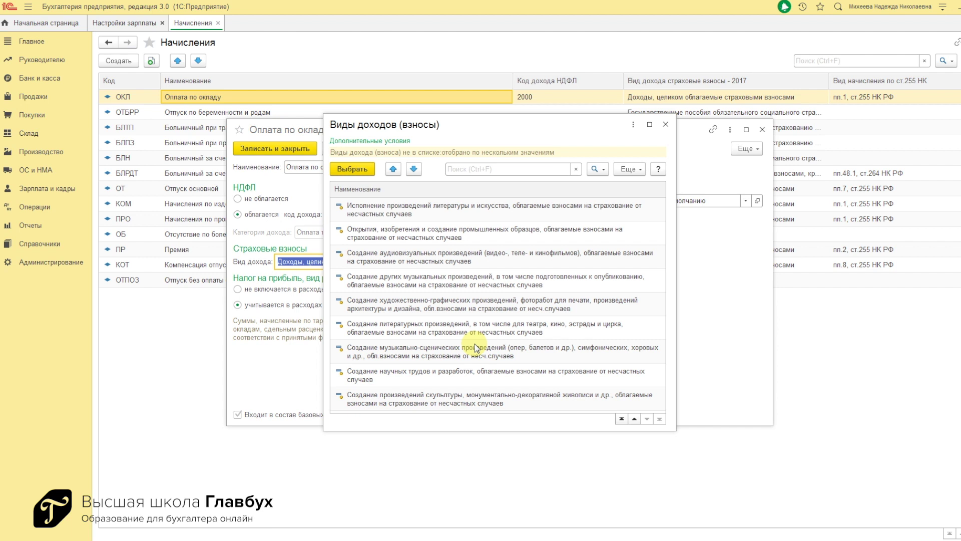
{"action": "left_click", "coordinate": [665, 124]}
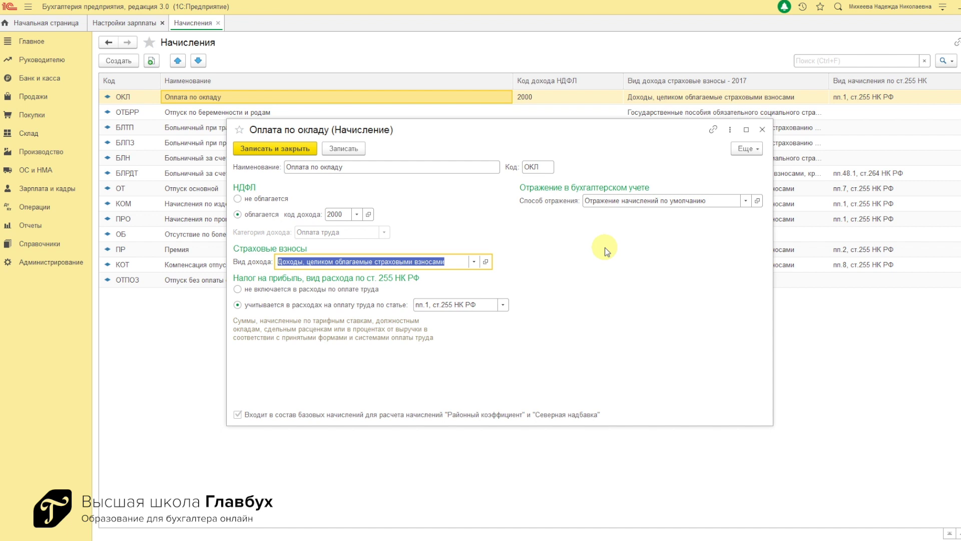
{"action": "left_click", "coordinate": [762, 130]}
{"action": "left_click", "coordinate": [217, 23]}
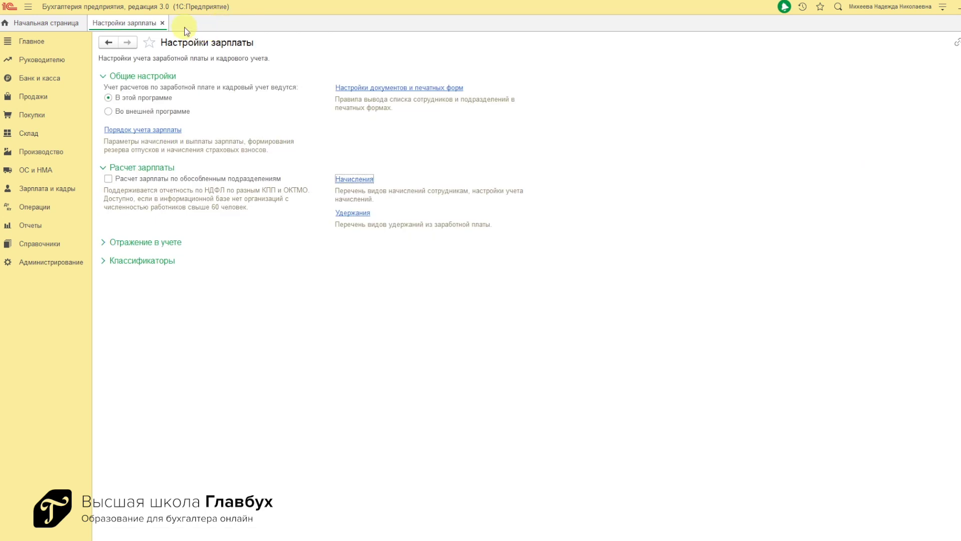
{"action": "left_click", "coordinate": [162, 23]}
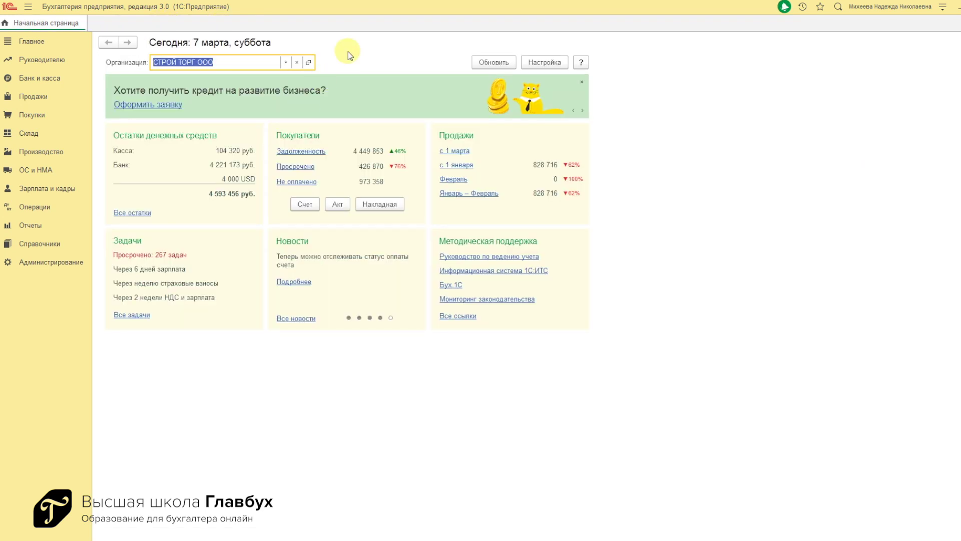
Step: Generate the "Налоги и взносы (кратко)" payroll report for СТРОЙ ТОРГ ООО for 01.01.2020 to 30.06.2020
{"action": "left_click", "coordinate": [22, 195]}
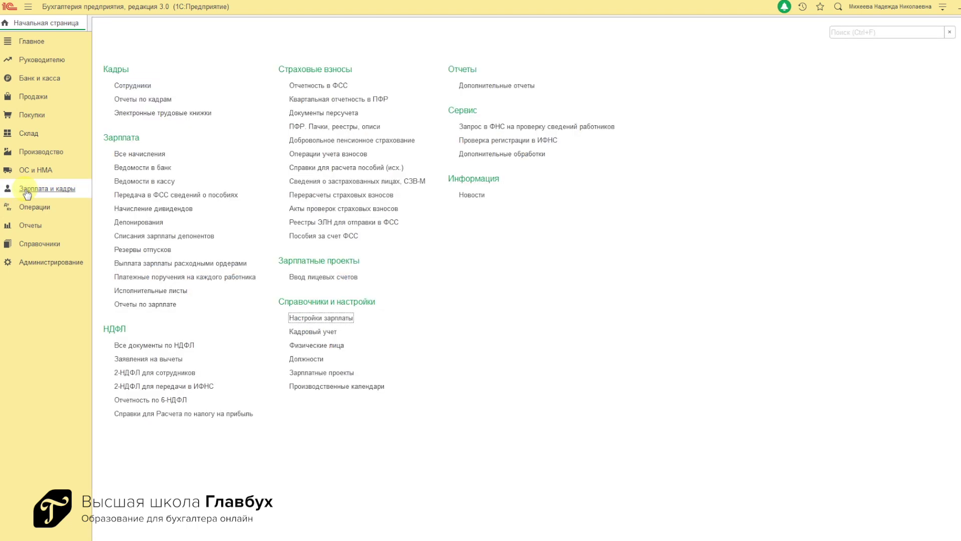
{"action": "left_click", "coordinate": [135, 304]}
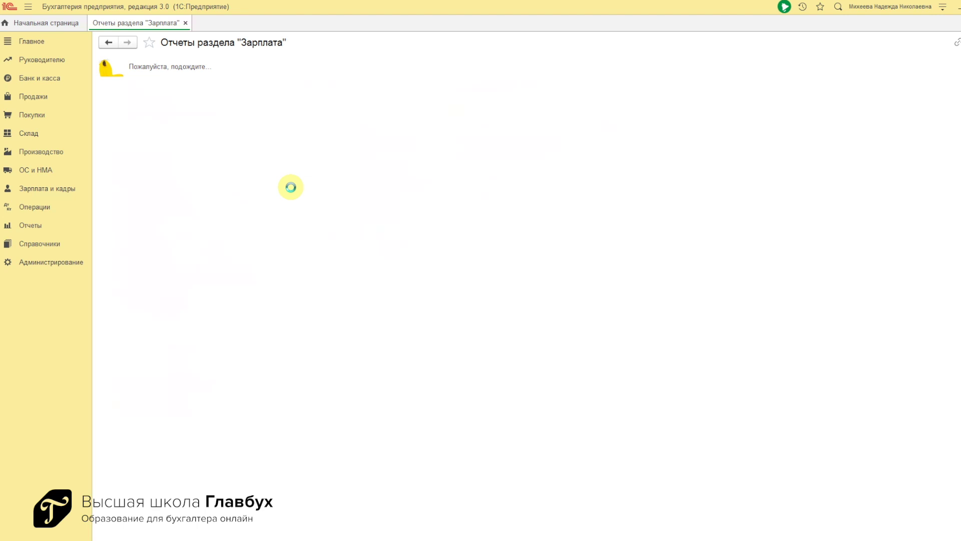
{"action": "left_click", "coordinate": [644, 114]}
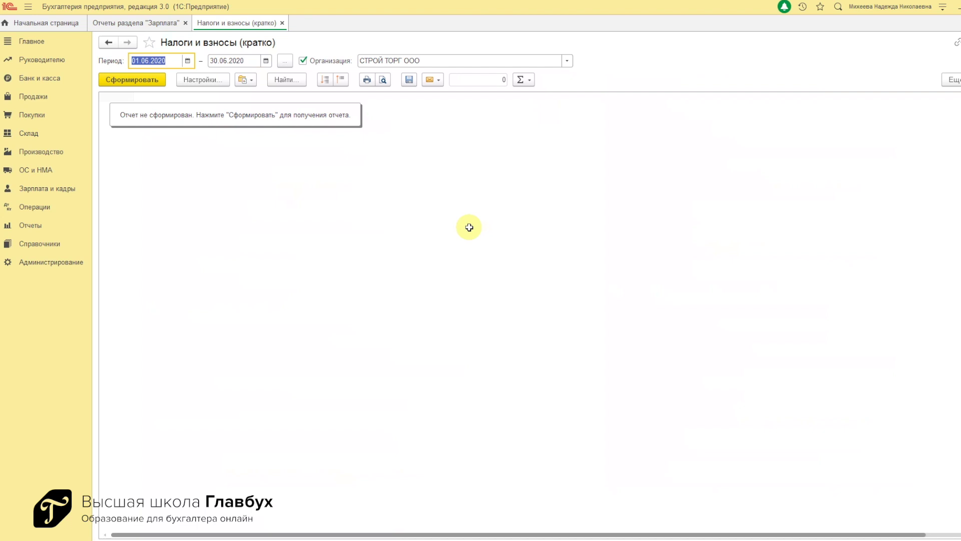
{"action": "left_click", "coordinate": [285, 61]}
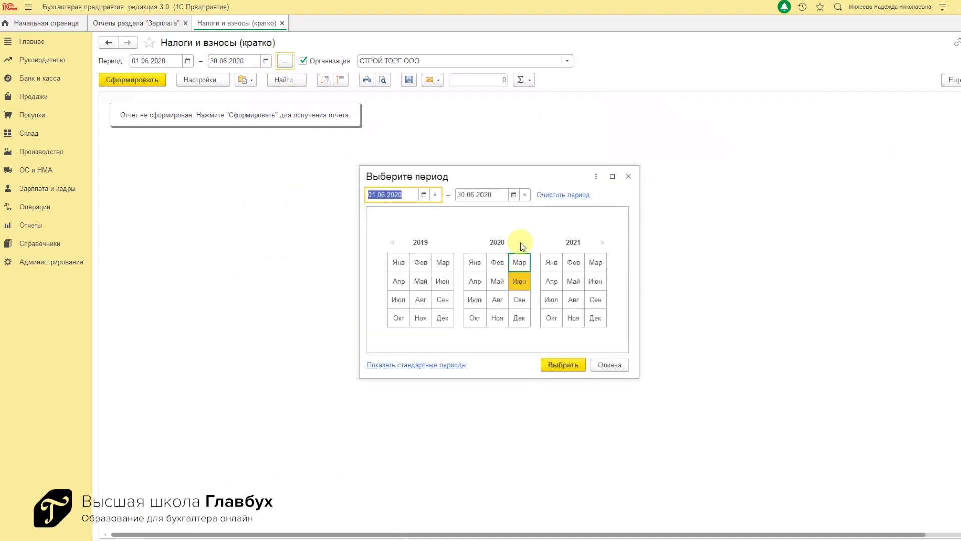
{"action": "left_click", "coordinate": [474, 264]}
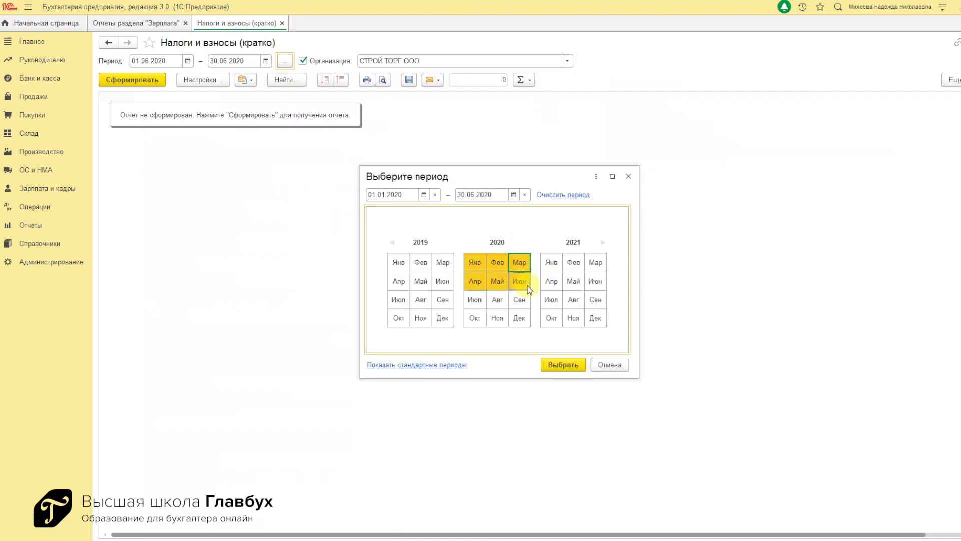
{"action": "left_click", "coordinate": [548, 362]}
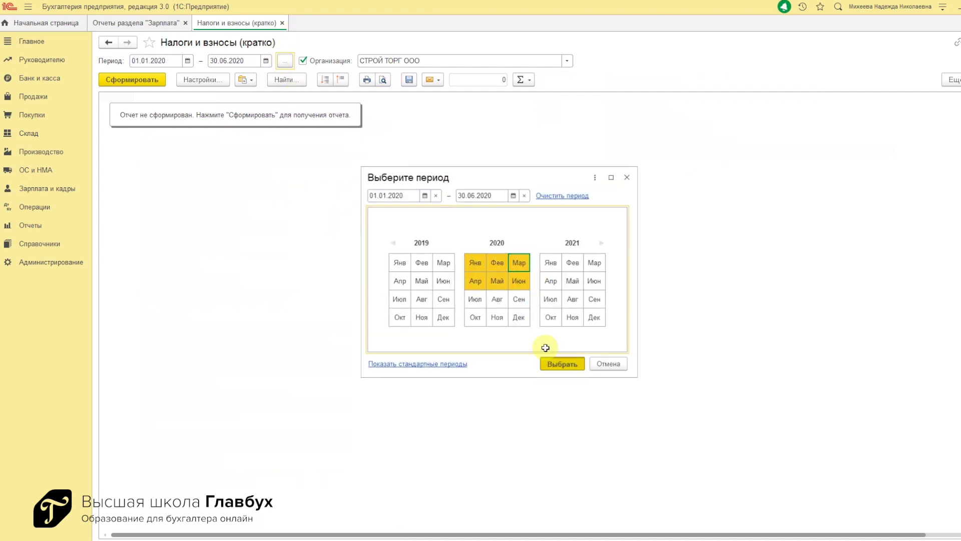
{"action": "left_click", "coordinate": [139, 78]}
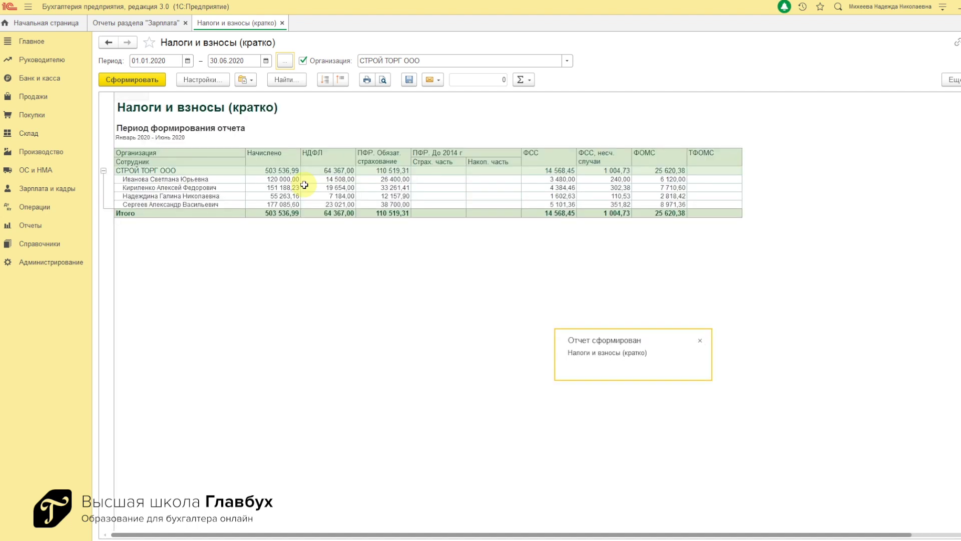
Step: Check the НДФЛ amounts and the pension contribution amounts in the generated report, and close the payroll reports
{"action": "left_click", "coordinate": [332, 179]}
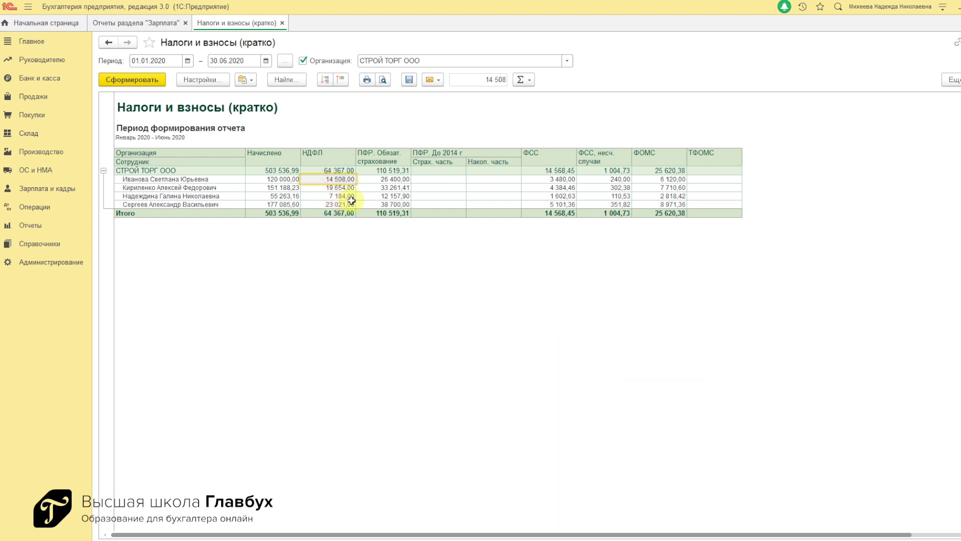
{"action": "left_click", "coordinate": [385, 173]}
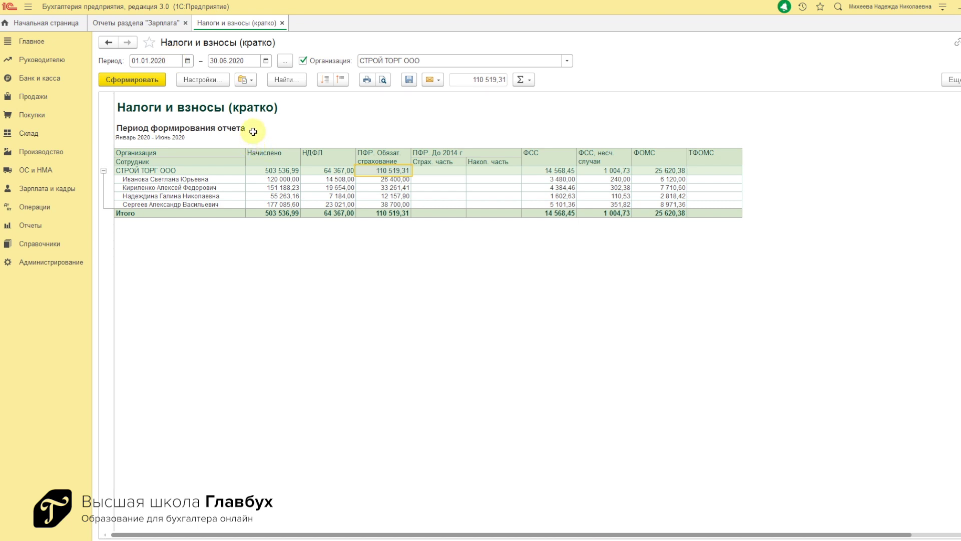
{"action": "left_click", "coordinate": [282, 22]}
{"action": "left_click", "coordinate": [184, 23]}
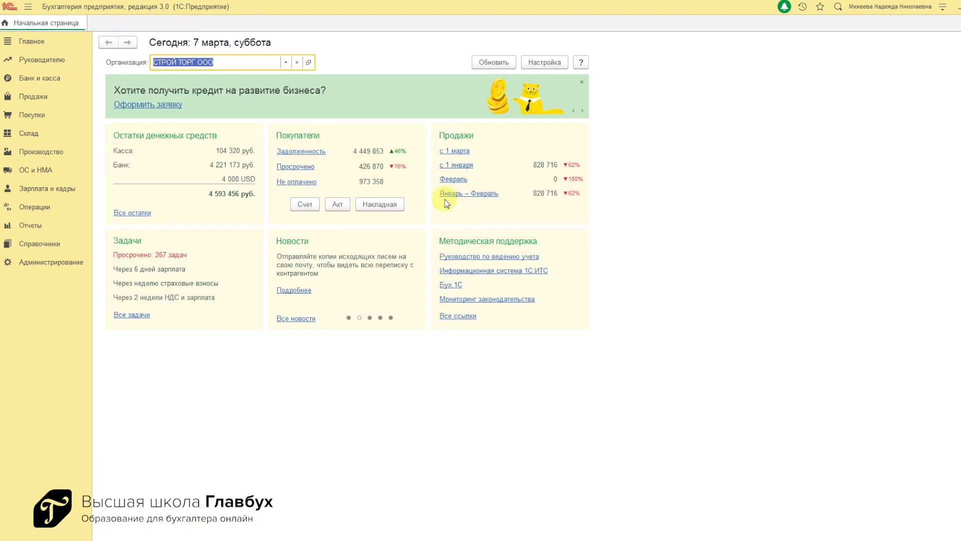
Step: Start a new regulated report of the kind "Расчет по страховым взносам" from the favourite report types
{"action": "left_click", "coordinate": [33, 227]}
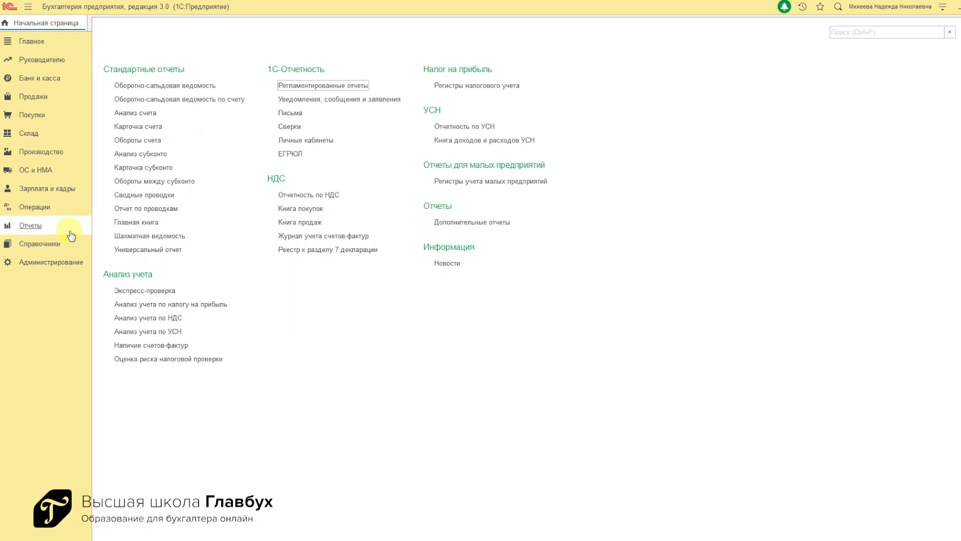
{"action": "left_click", "coordinate": [334, 88]}
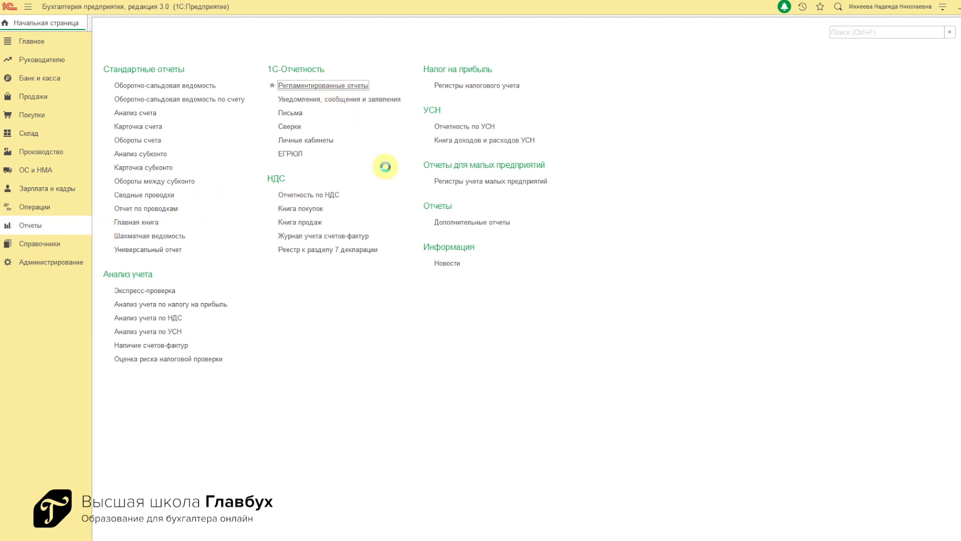
{"action": "left_click", "coordinate": [119, 103]}
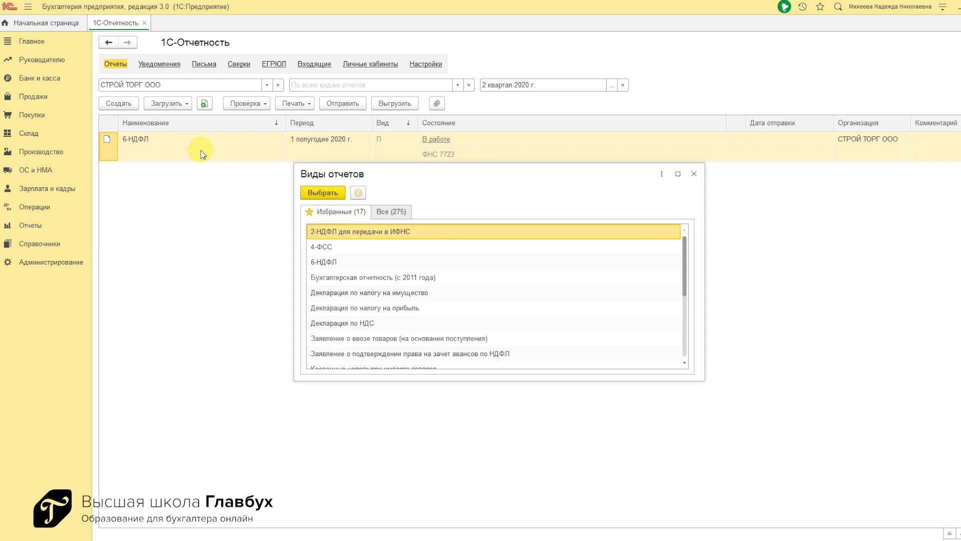
{"action": "scroll", "coordinate": [370, 336], "scroll_direction": "down", "scroll_amount": 2}
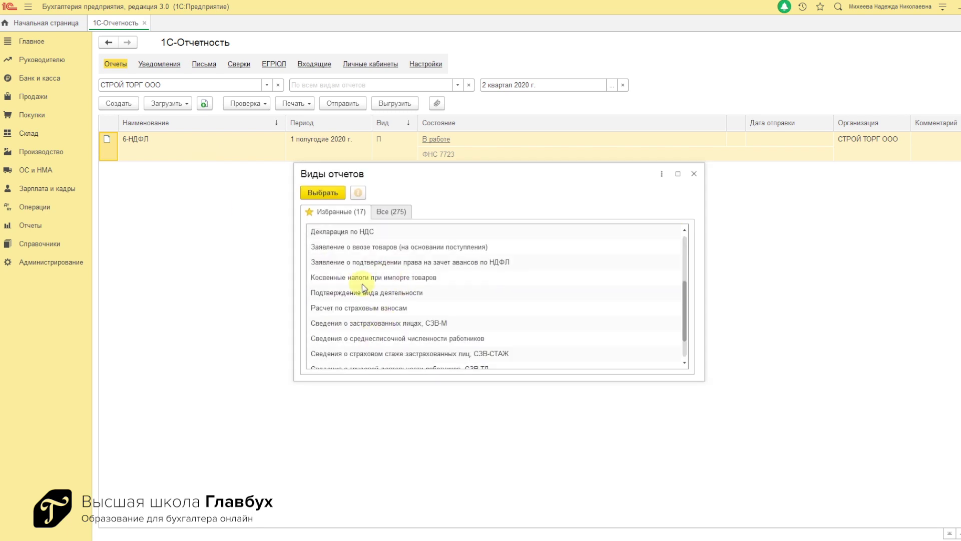
{"action": "double_click", "coordinate": [349, 308]}
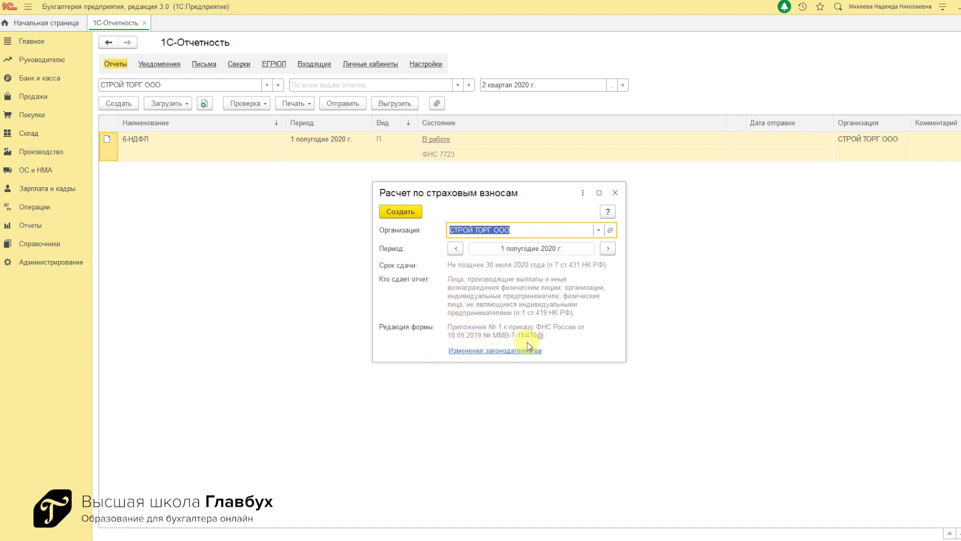
Step: Open the legislation changes page (Изменения законодательства) for the insurance contributions report in the browser
{"action": "left_click", "coordinate": [484, 353]}
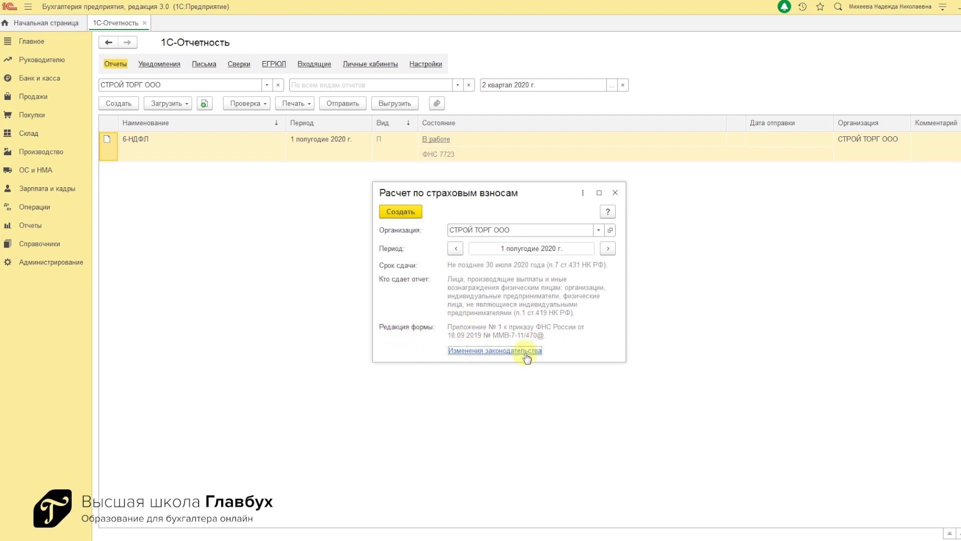
{"action": "left_click", "coordinate": [528, 346]}
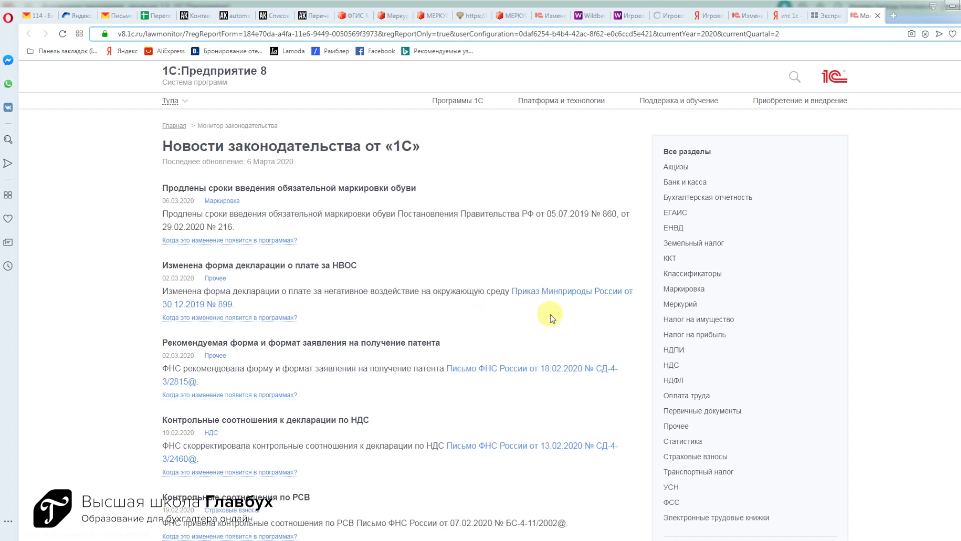
Step: Open the "Страховые взносы" legislation changes and look up when the new insurance contributions calculation form and format will appear in the programs
{"action": "left_click", "coordinate": [678, 459]}
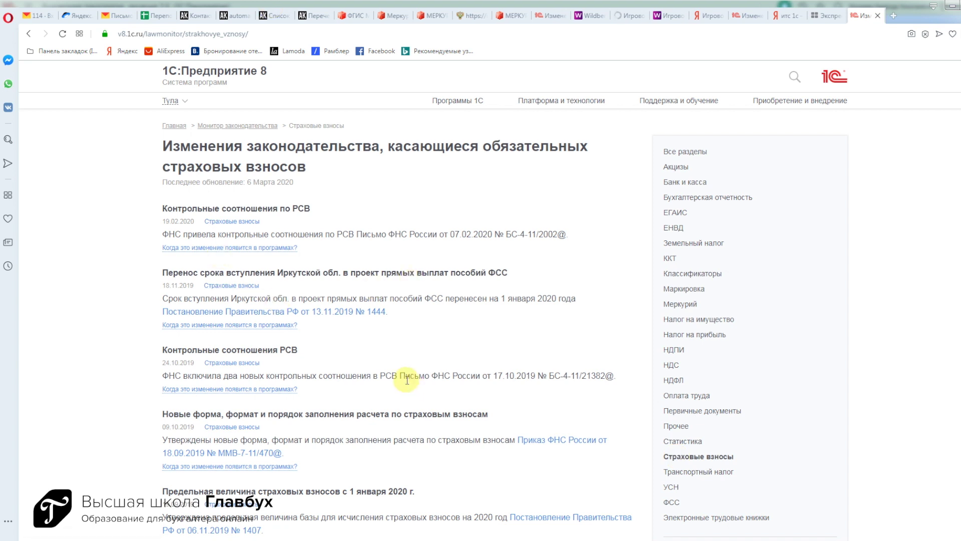
{"action": "scroll", "coordinate": [407, 381], "scroll_direction": "down", "scroll_amount": 3}
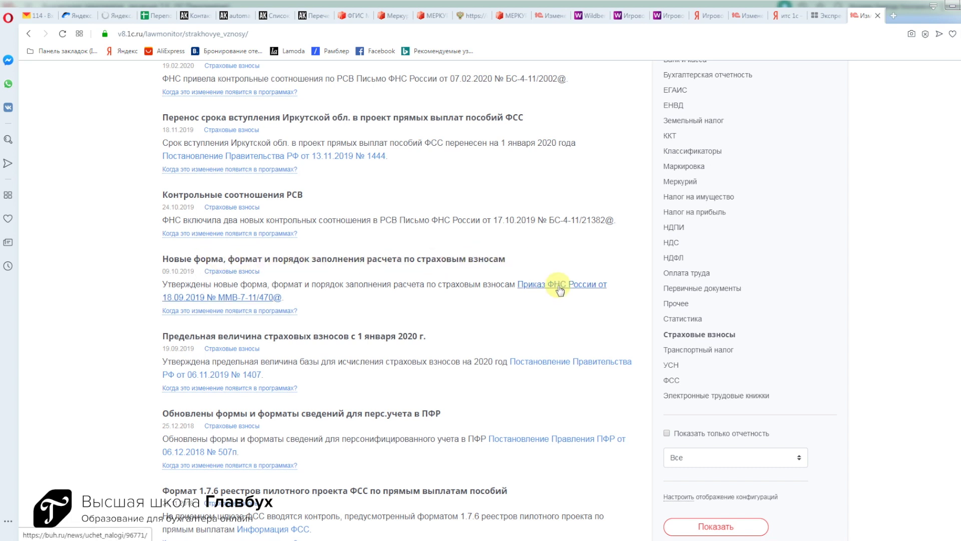
{"action": "left_click", "coordinate": [212, 310]}
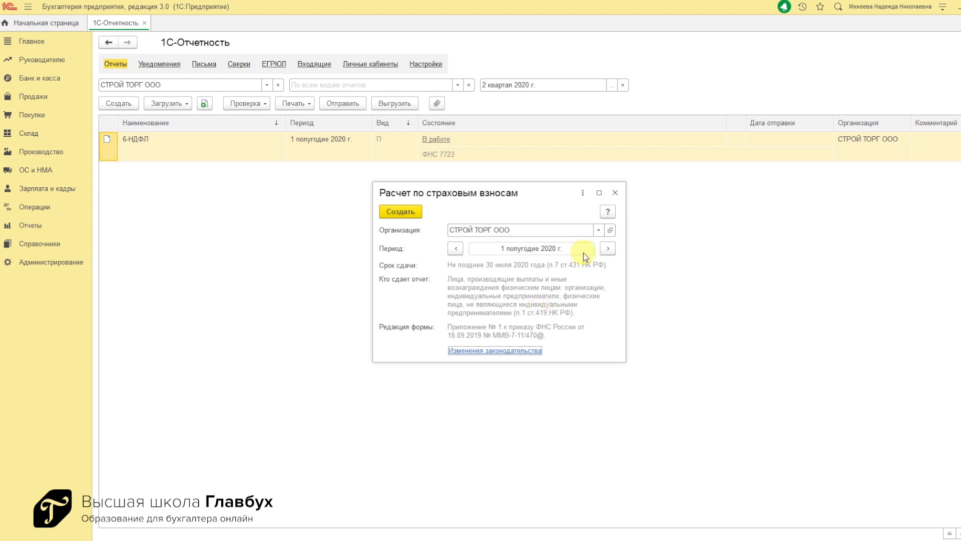
Step: Create the "Расчет по страховым взносам" report of СТРОЙ ТОРГ ООО for 1 полугодие 2020 г. and expand Приложение 1 к Разделу 1 and Код тарифа 01
{"action": "left_click", "coordinate": [399, 211]}
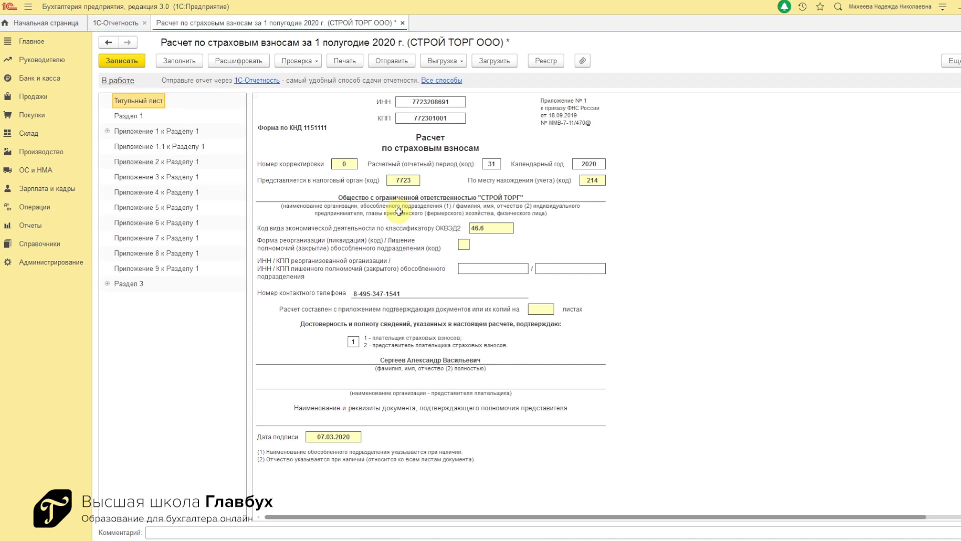
{"action": "left_click", "coordinate": [106, 131]}
{"action": "left_click", "coordinate": [117, 146]}
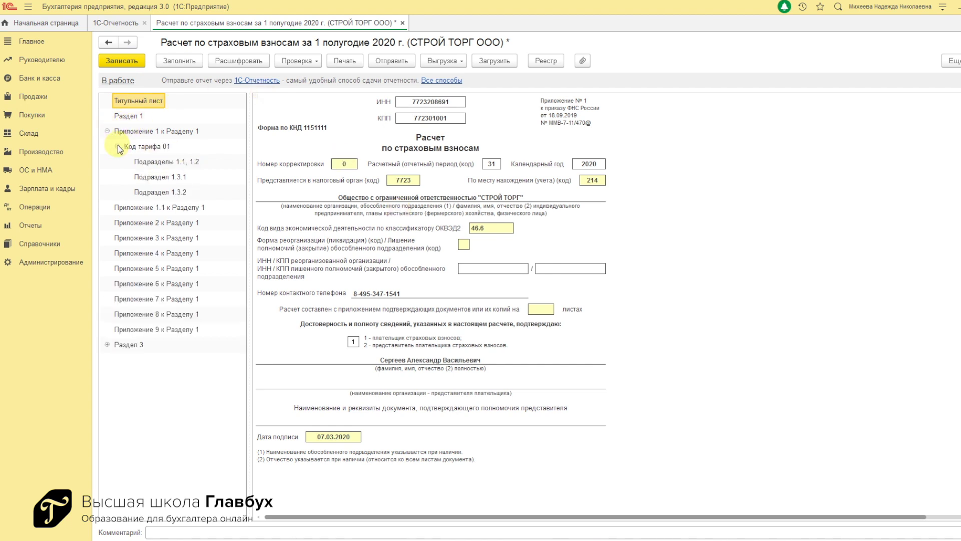
Step: Show Подразделы 1.1, 1.2, expand Раздел 3, and fill the report automatically from the accounting data
{"action": "left_click", "coordinate": [162, 162]}
{"action": "left_click", "coordinate": [107, 345]}
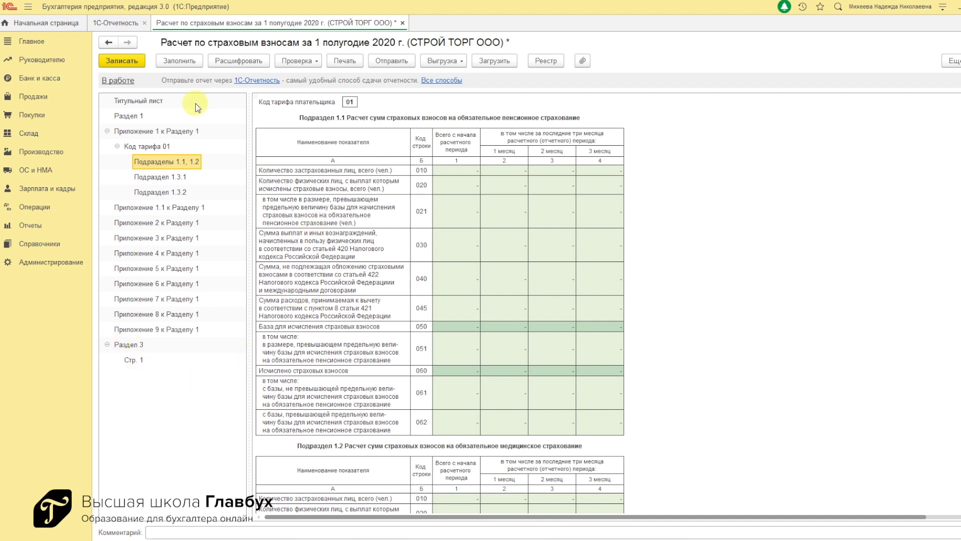
{"action": "left_click", "coordinate": [183, 61]}
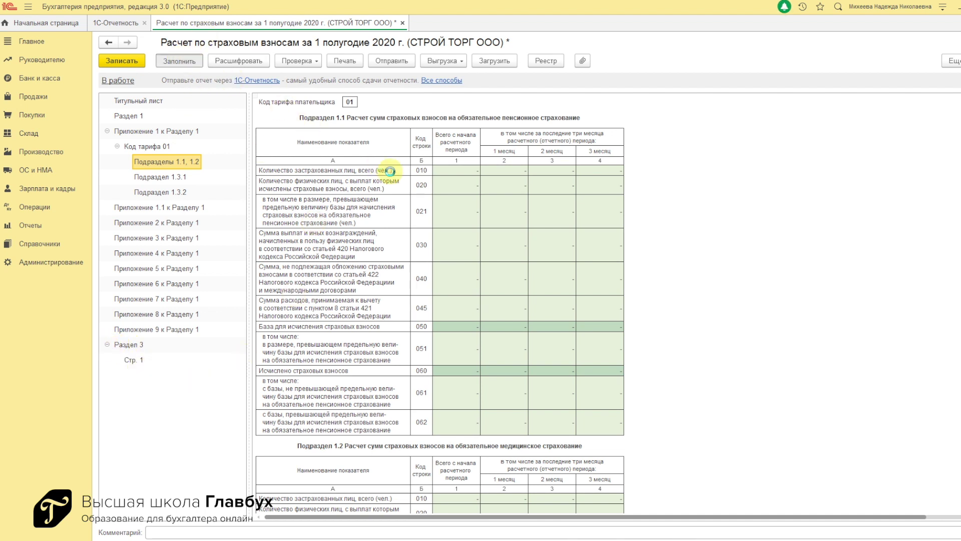